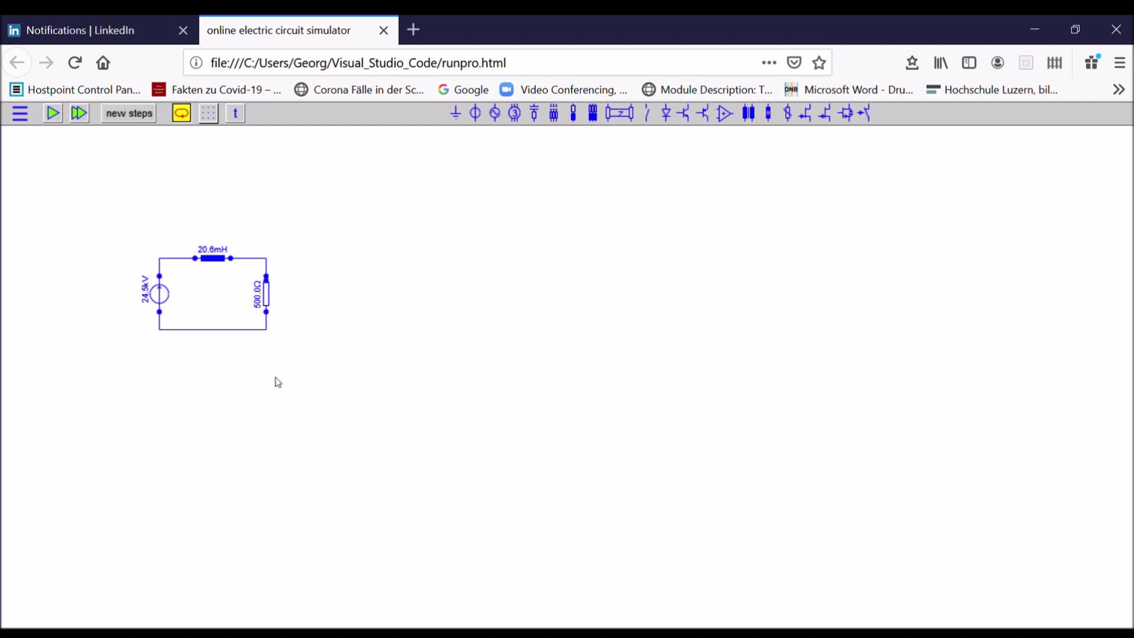
# - Start simulating the 24.5 kV, 20.6 mH, 500 Ω series circuit
pyautogui.click(293, 304)
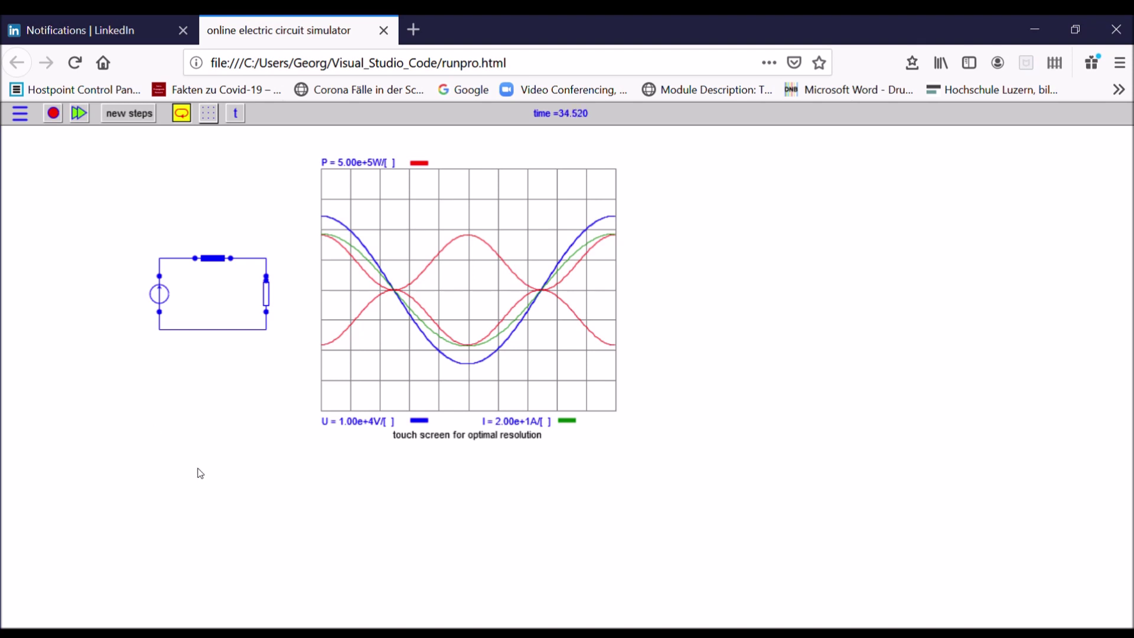
# - Highlight the source's and resistor's voltage, current and power traces in turn, then select the resistor
pyautogui.click(161, 294)
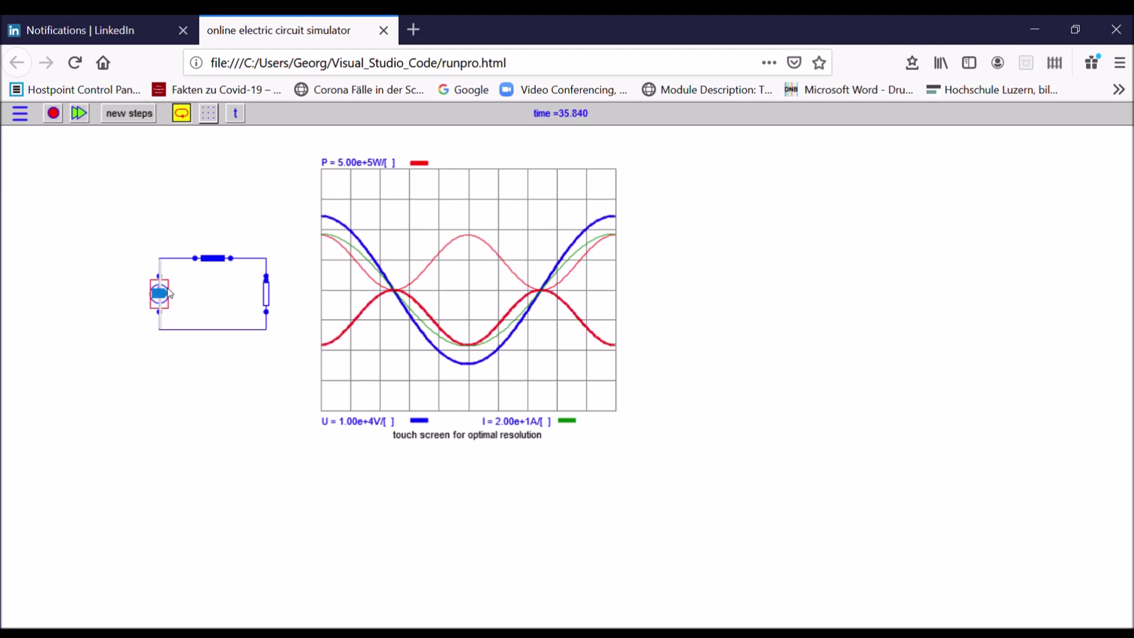
pyautogui.click(140, 326)
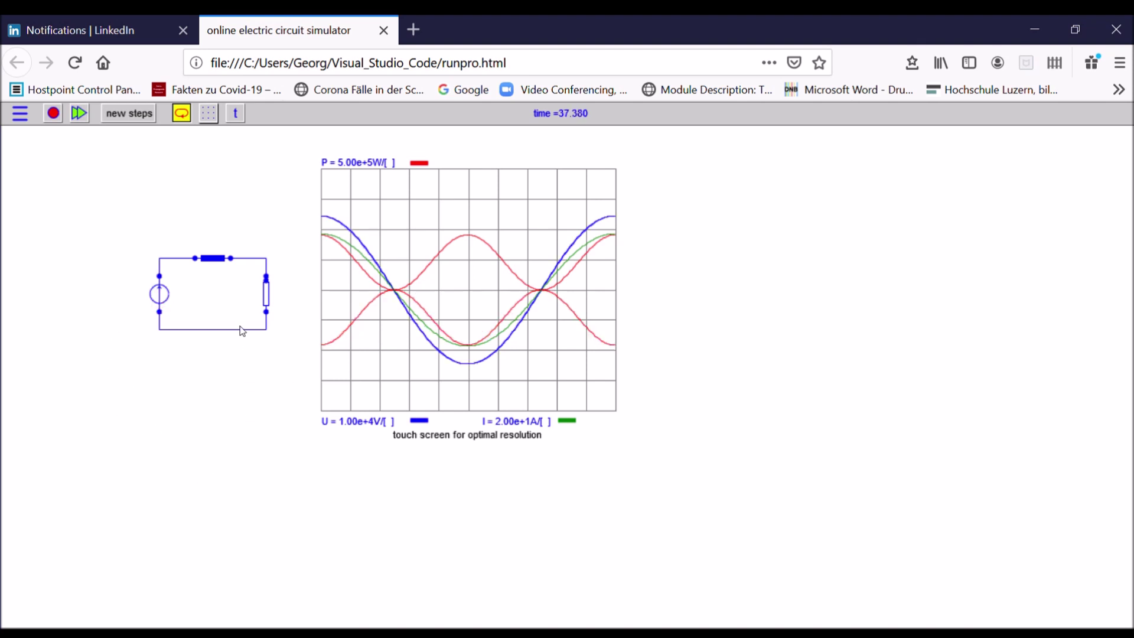
pyautogui.click(266, 296)
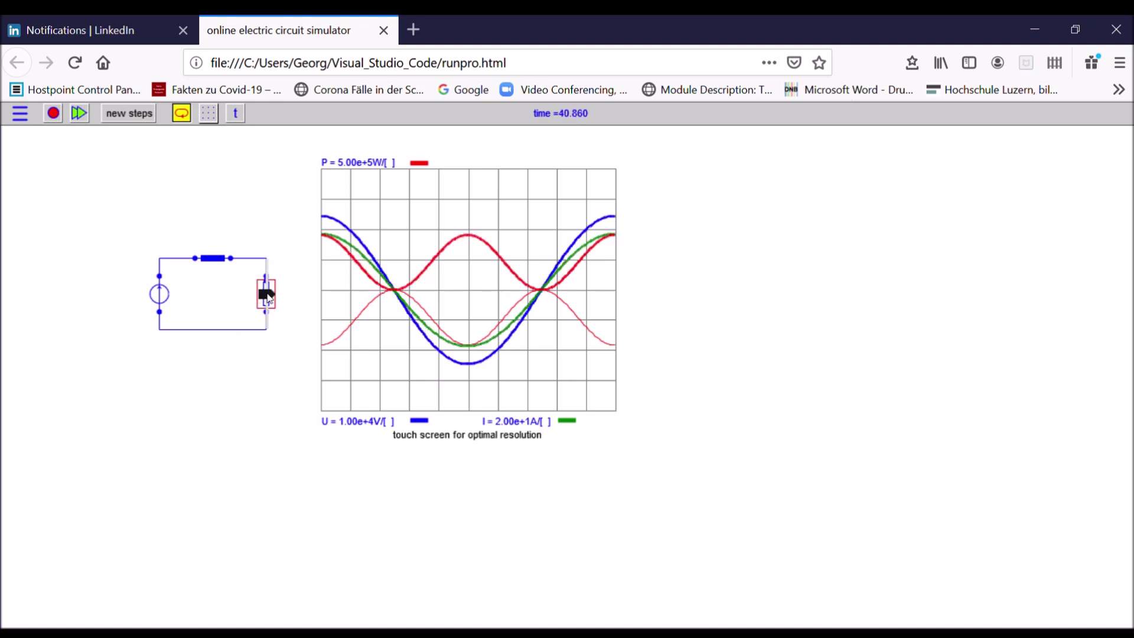
pyautogui.click(248, 304)
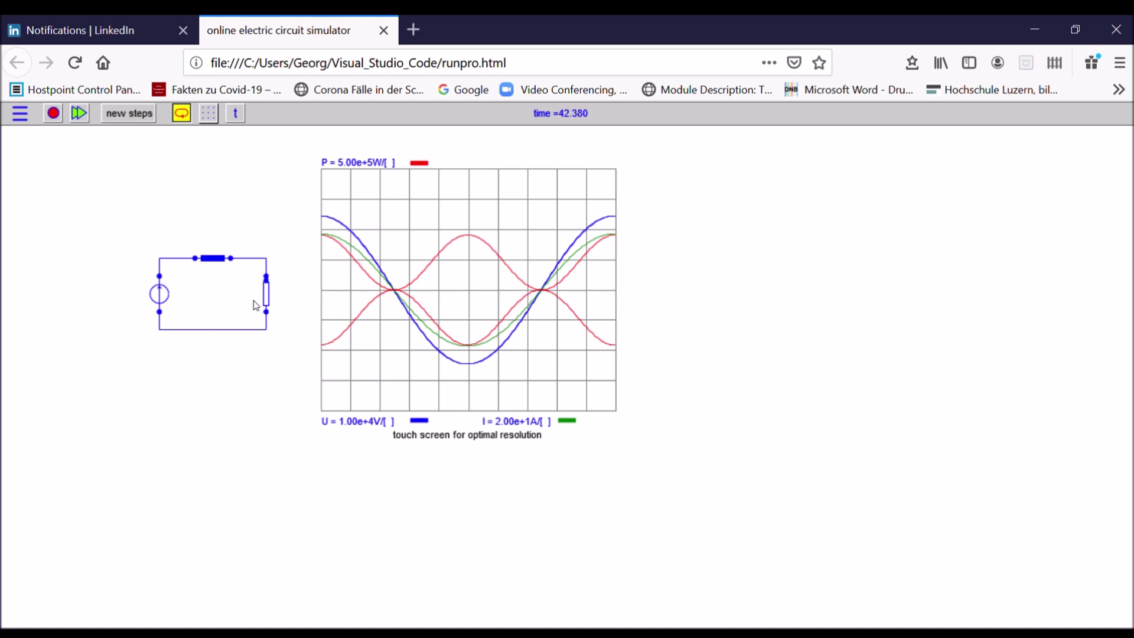
pyautogui.click(267, 302)
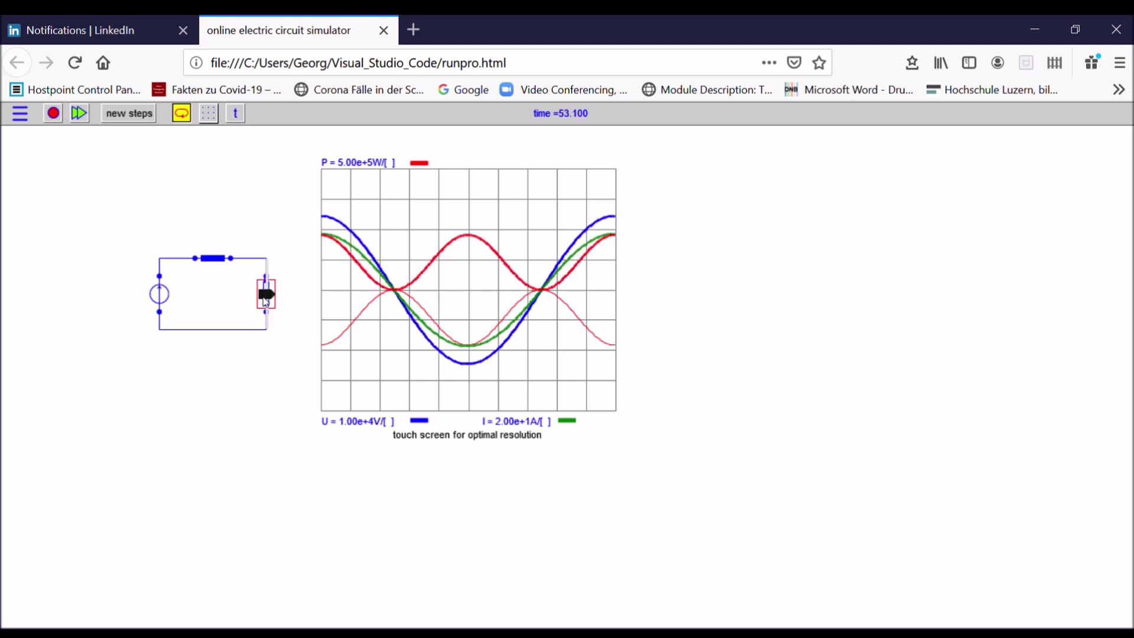
pyautogui.click(163, 296)
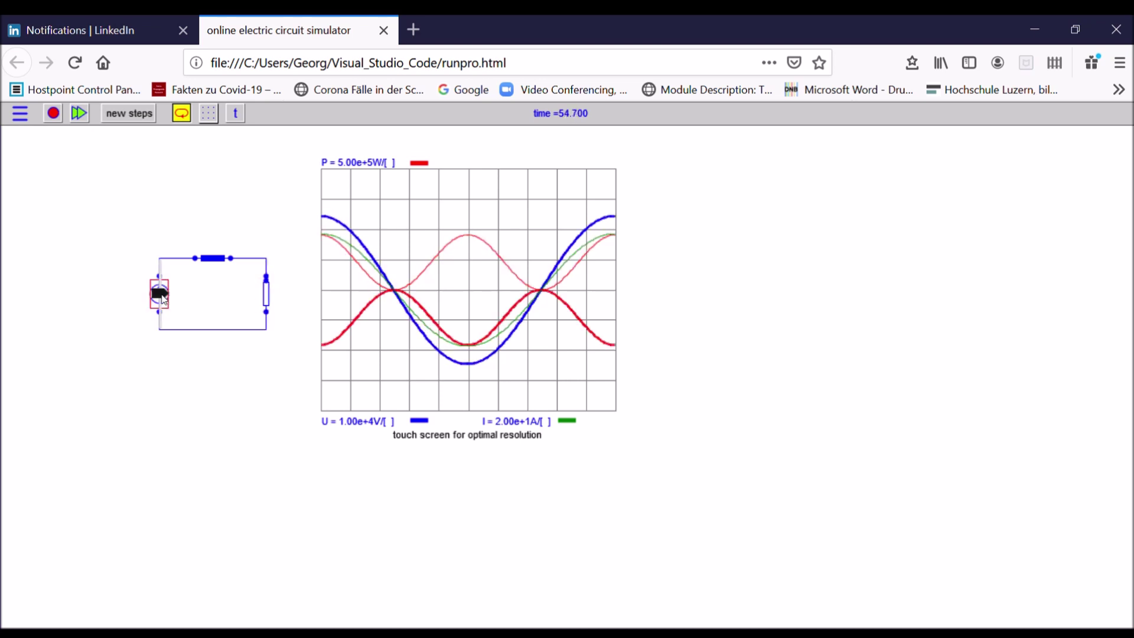
pyautogui.click(210, 302)
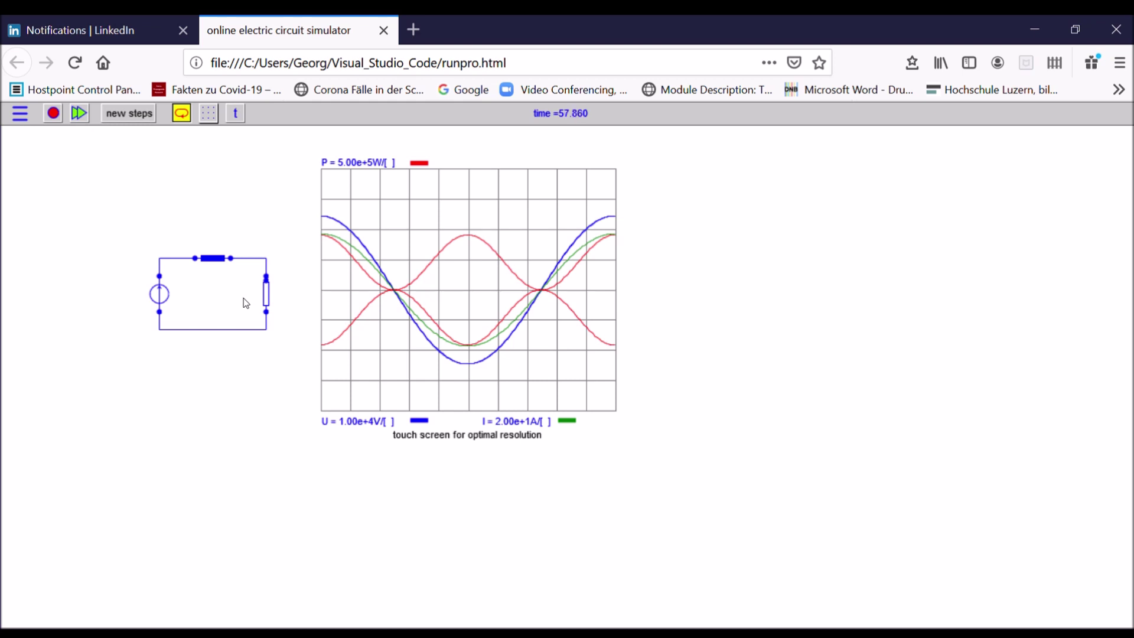
pyautogui.click(266, 296)
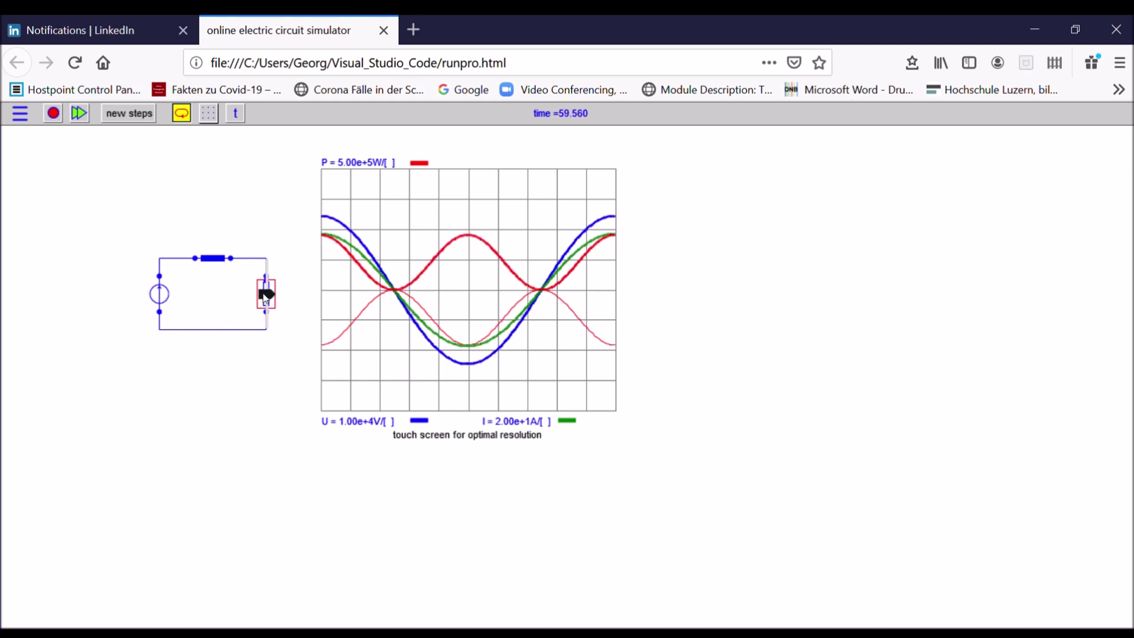
# - Lower the resistor to about 9 Ω so the current and power scales reach 1.00e+3 A and 2.00e+7 W
pyautogui.scroll(1, 266, 299)
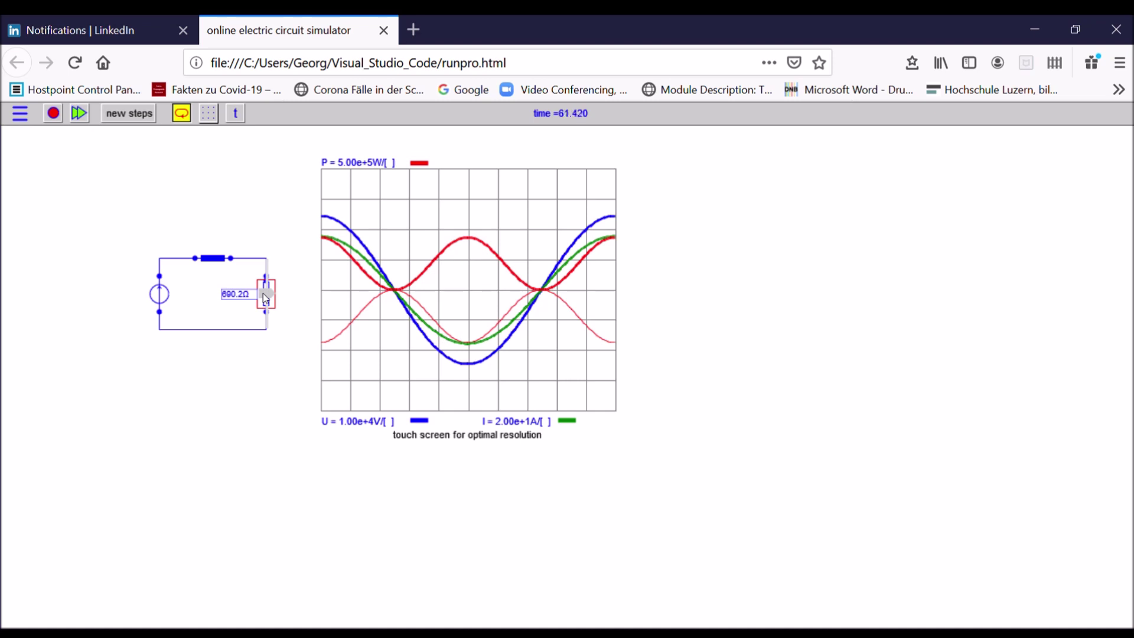
pyautogui.scroll(-2, 266, 303)
pyautogui.scroll(-2, 266, 306)
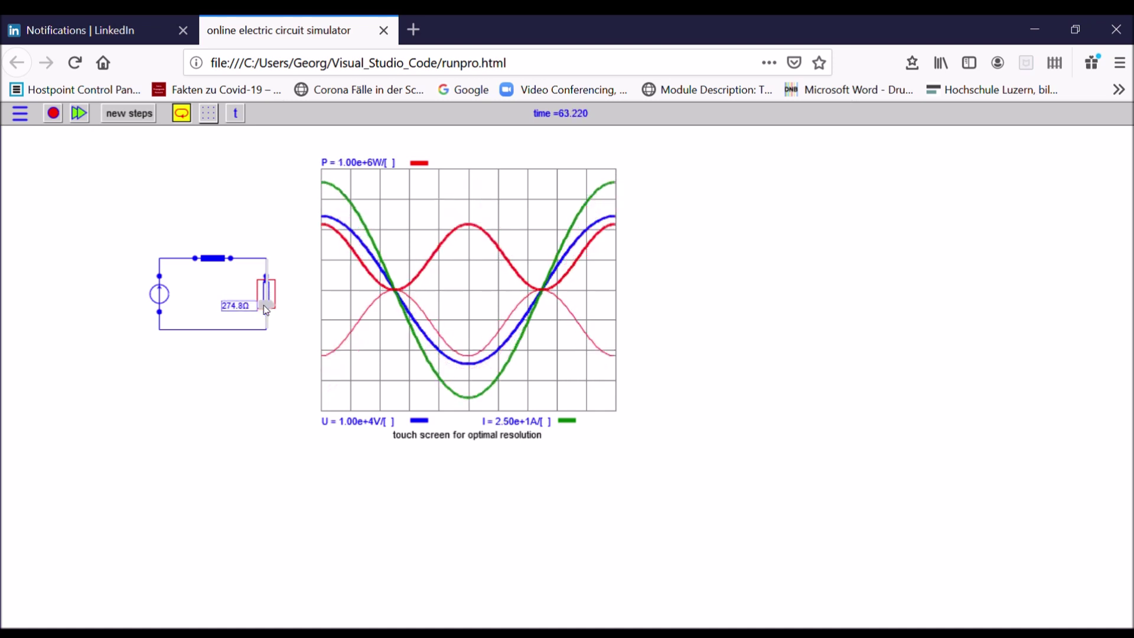
pyautogui.scroll(-1, 265, 312)
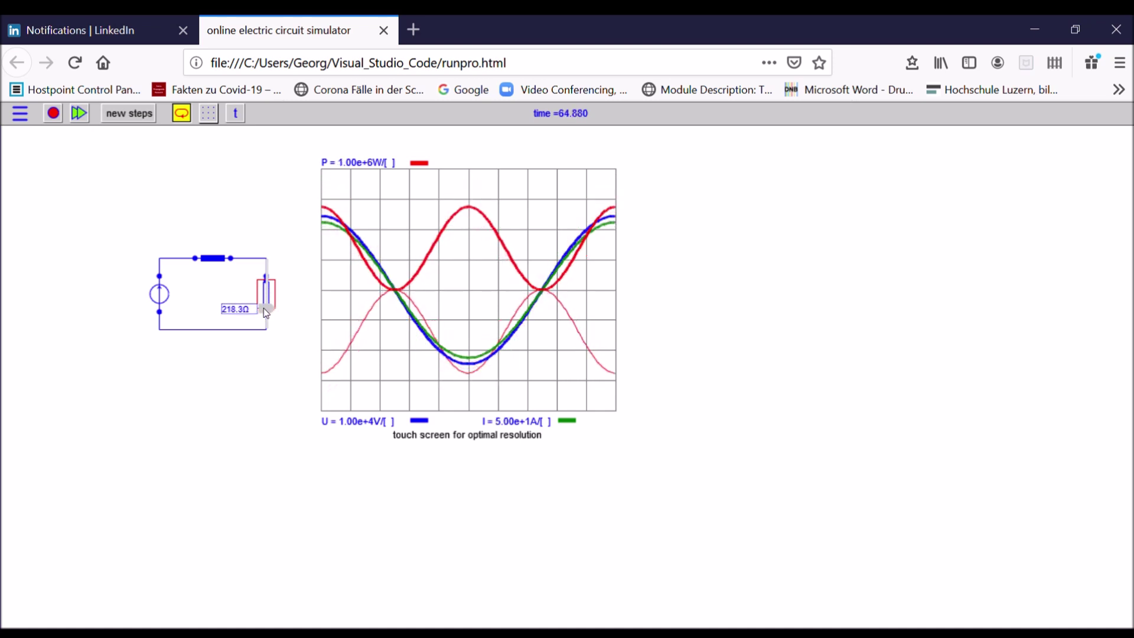
pyautogui.scroll(-2, 267, 314)
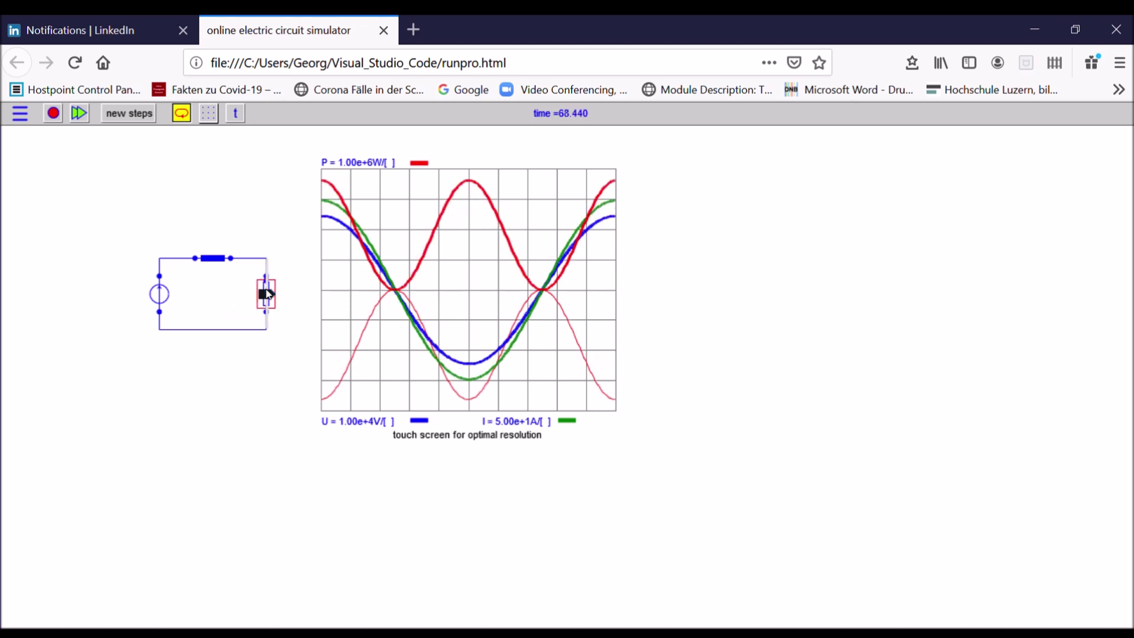
pyautogui.scroll(-1, 267, 299)
pyautogui.scroll(-4, 267, 300)
pyautogui.scroll(-3, 270, 304)
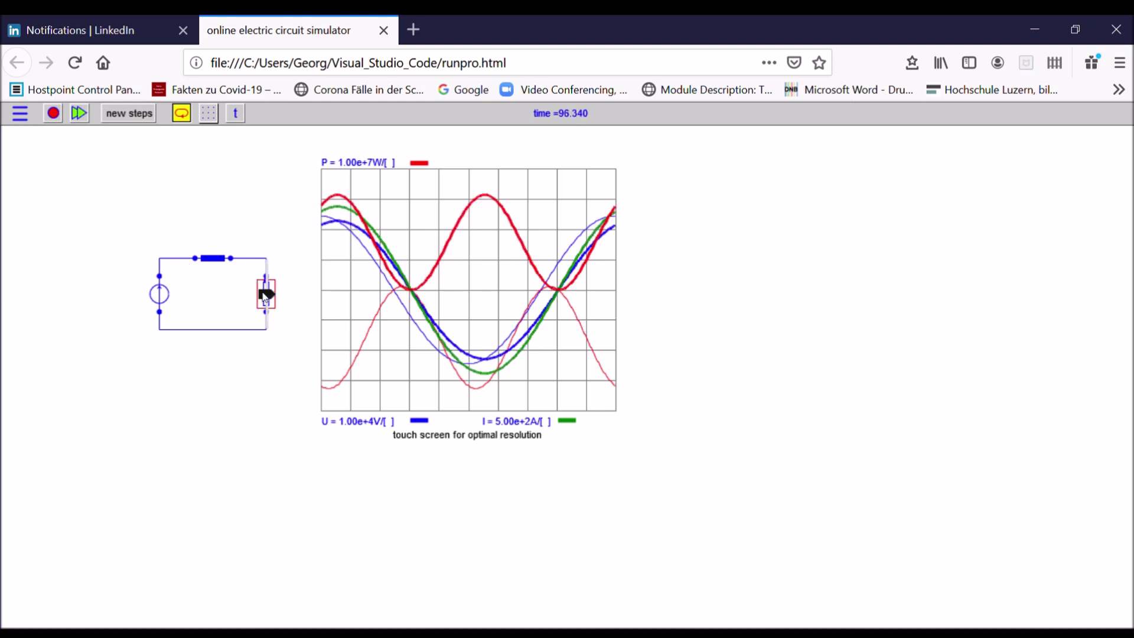
pyautogui.scroll(2, 266, 295)
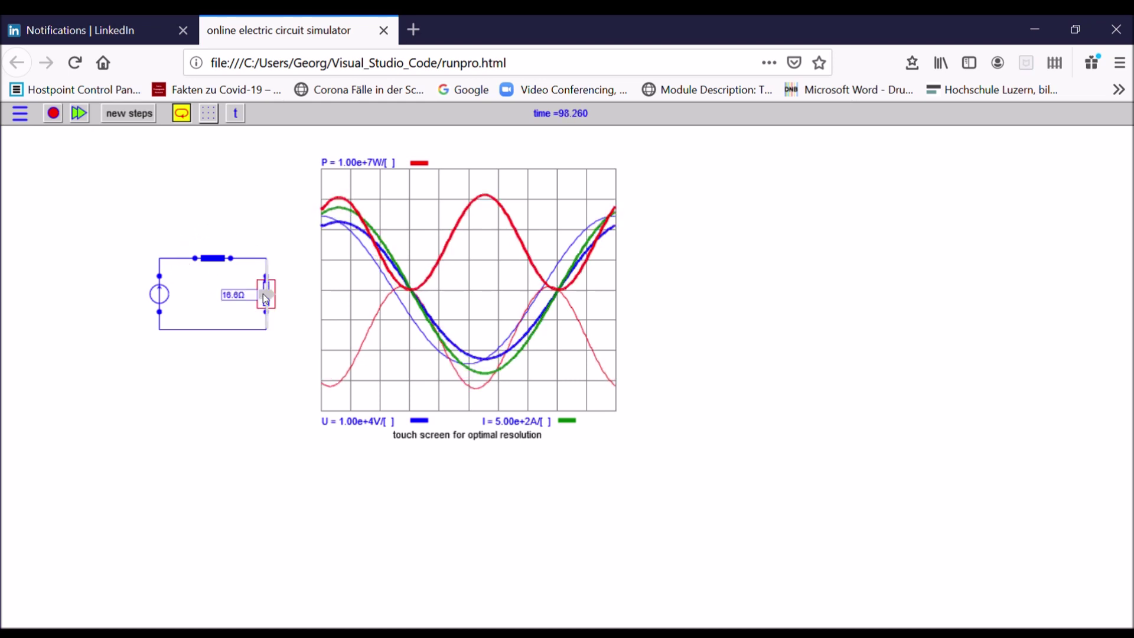
pyautogui.scroll(-2, 266, 302)
pyautogui.scroll(-1, 267, 305)
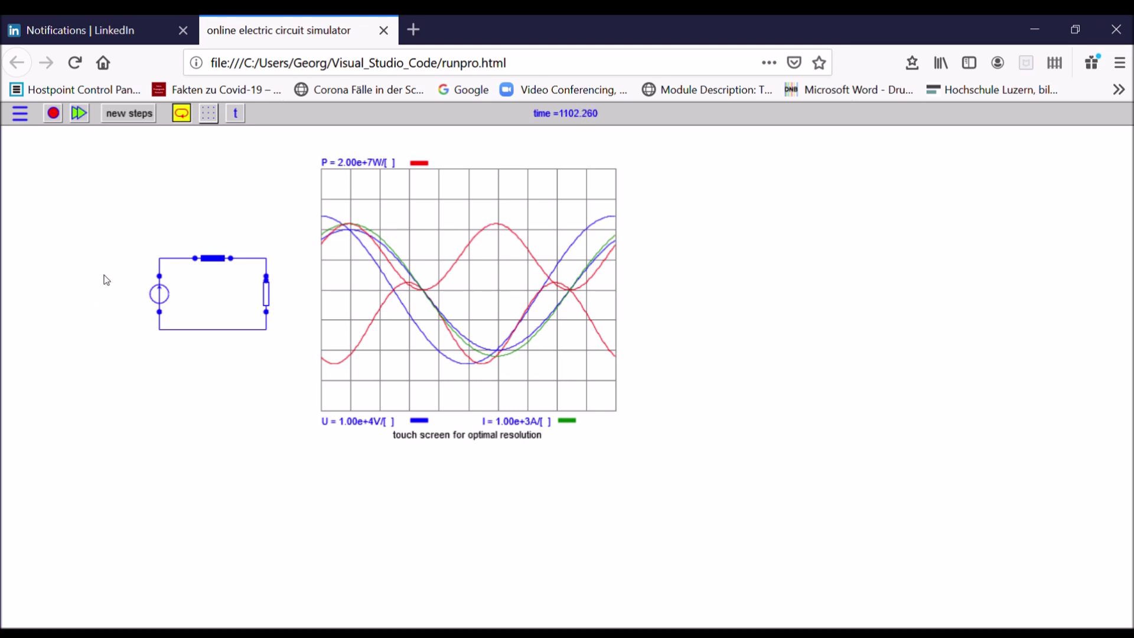
# - Turn the voltage source into a generator with 110 MW maximum power and droop enabled
pyautogui.click(159, 293)
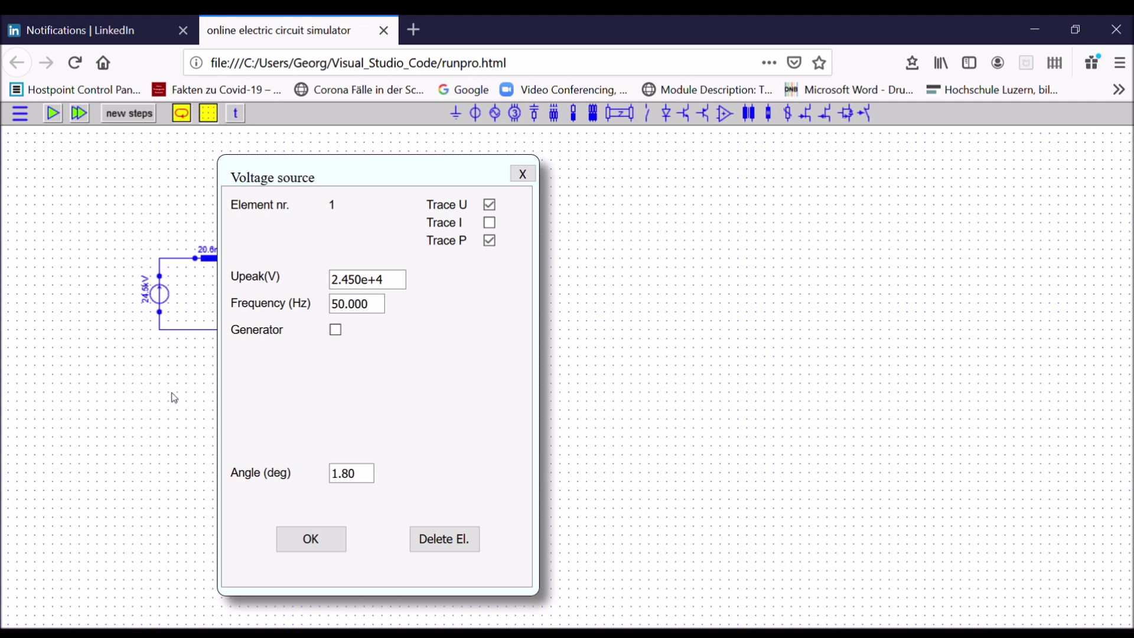
pyautogui.click(335, 330)
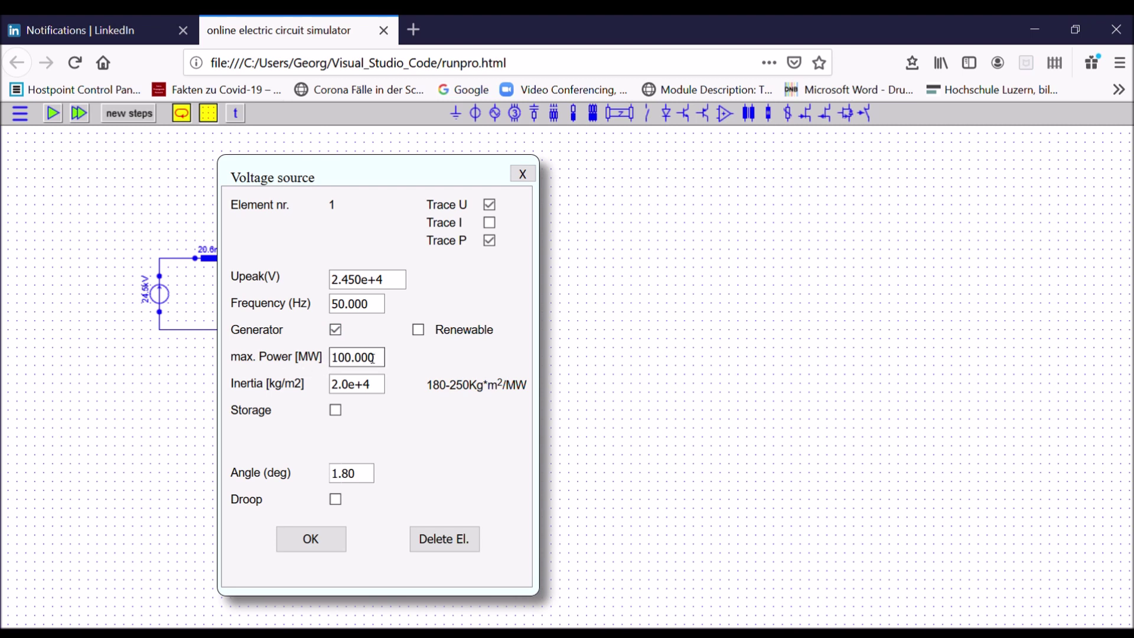
pyautogui.press('BackSpace')
pyautogui.write('1')
pyautogui.press('Return')
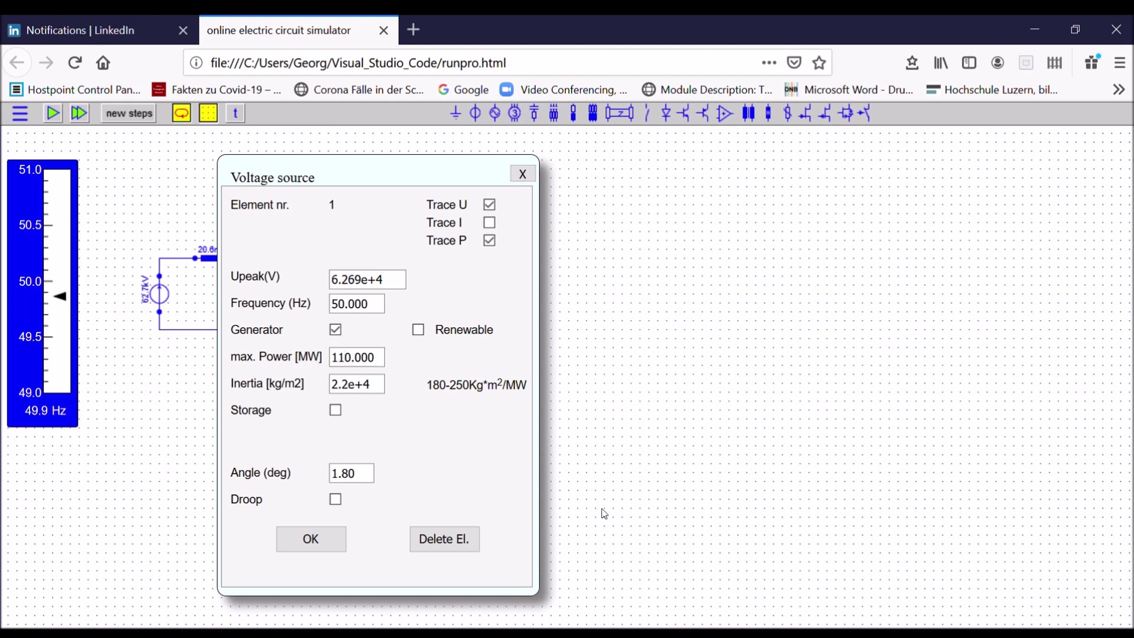
pyautogui.click(336, 500)
pyautogui.click(311, 539)
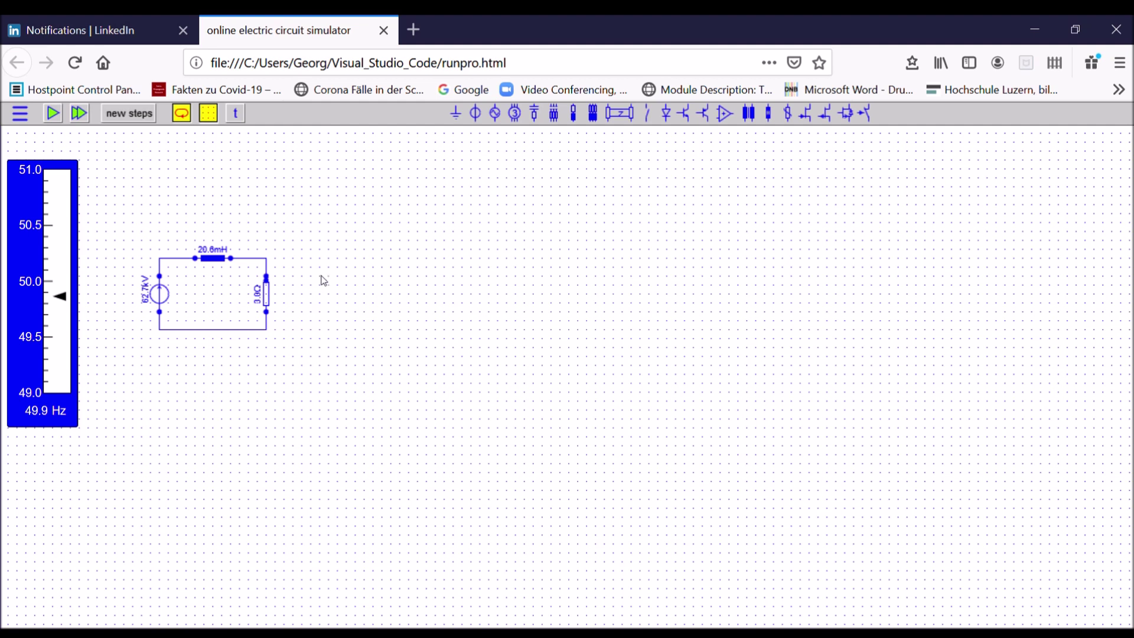
# - Confirm the 3.0 Ω resistor unchanged and bring up the run settings of 0.020000 s and 2000 steps
pyautogui.click(274, 302)
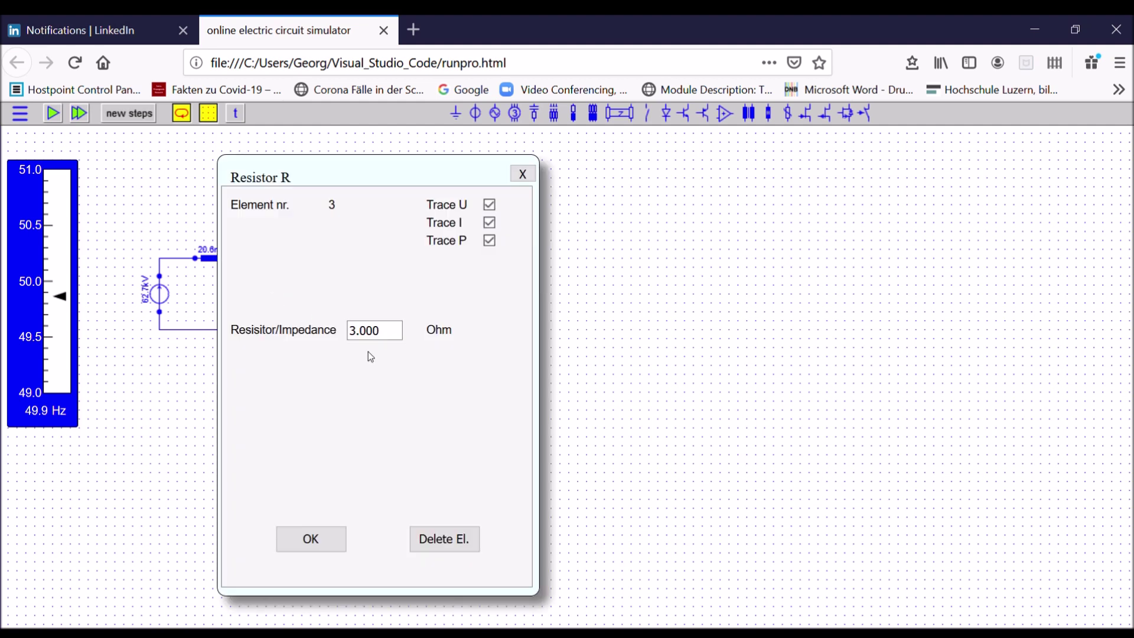
pyautogui.click(301, 541)
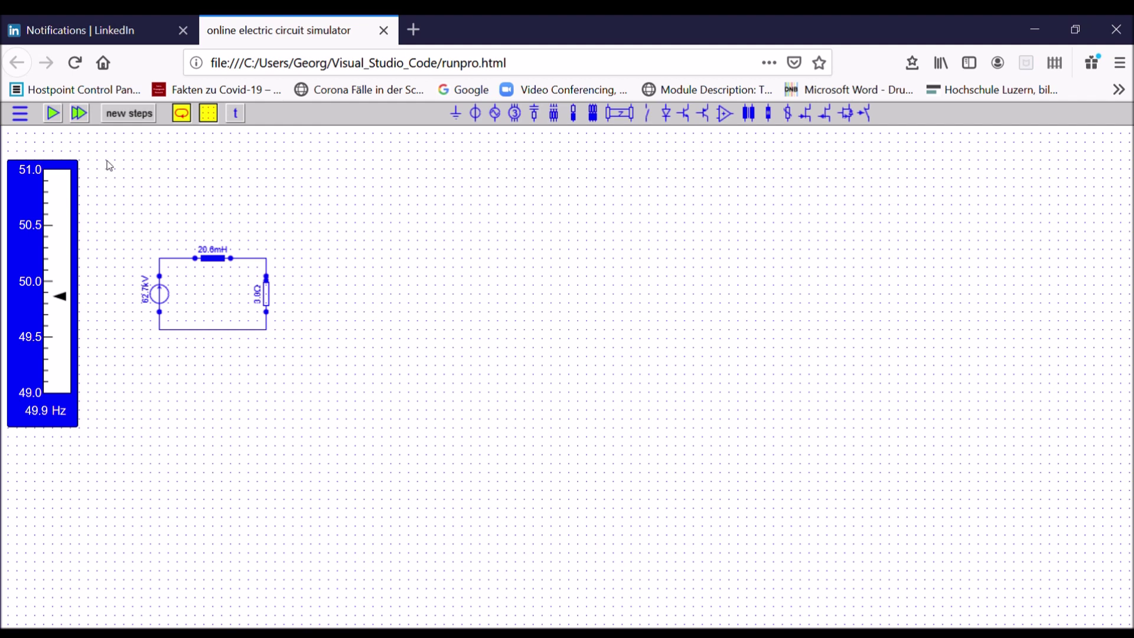
pyautogui.click(53, 114)
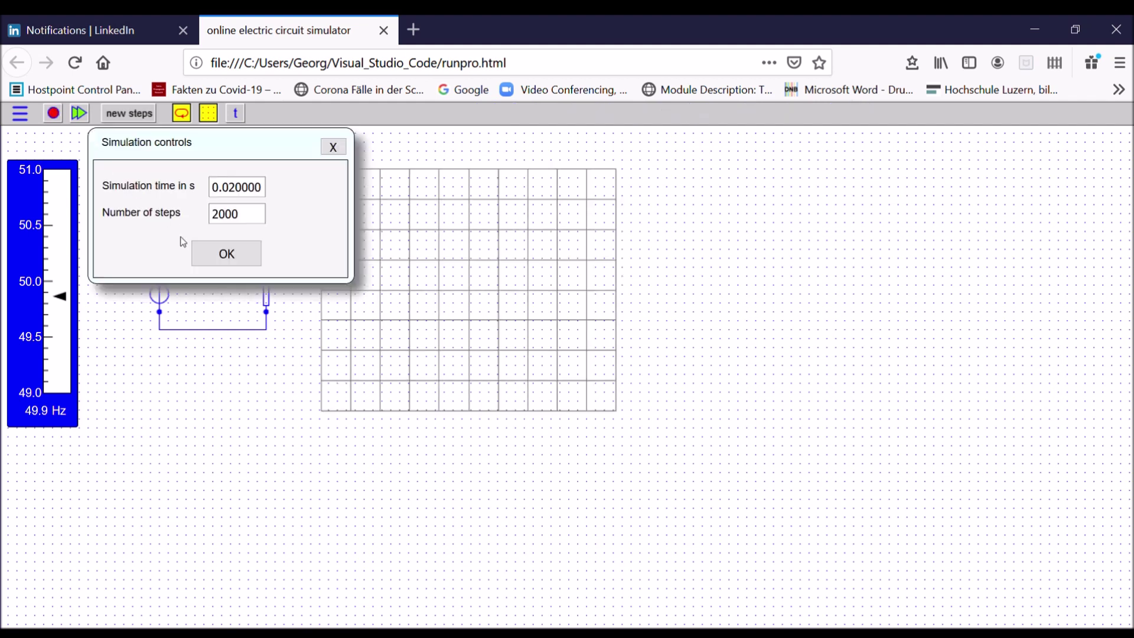
# - Run the generator circuit and raise its power output to about 41.8 MW, frequency holding near 49.9 Hz
pyautogui.click(226, 254)
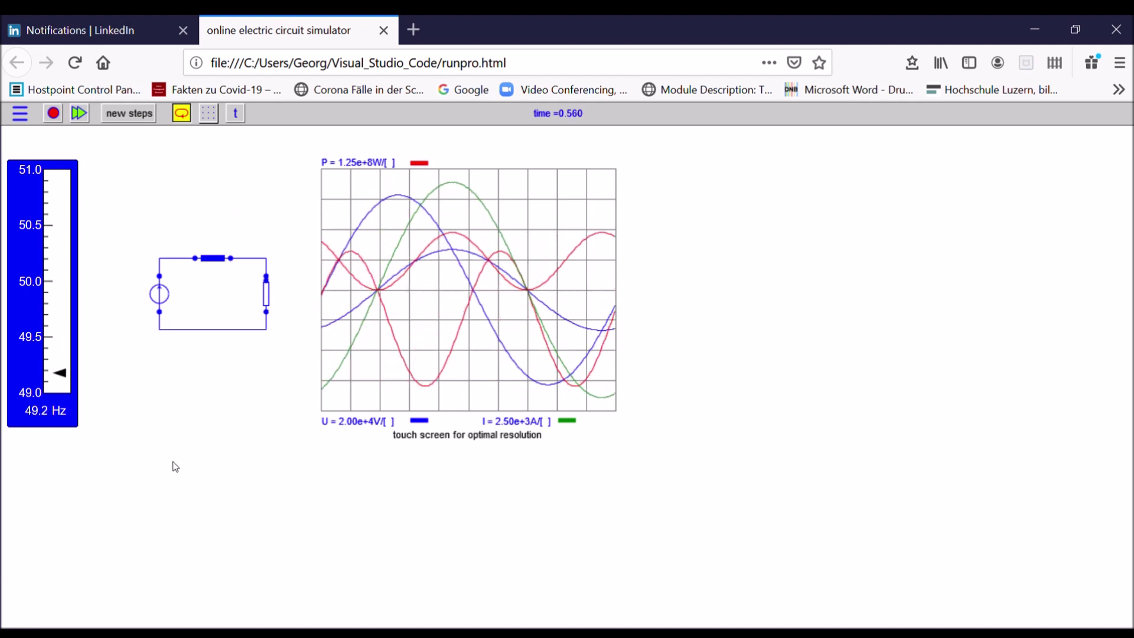
pyautogui.moveTo(154, 298); pyautogui.dragTo(154, 271)
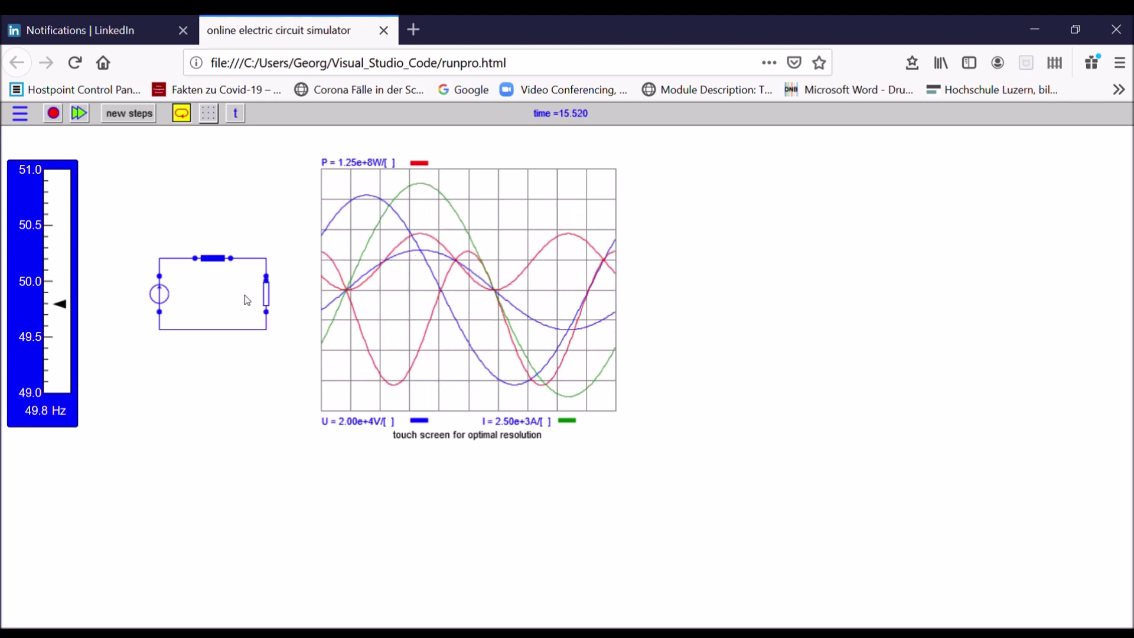
pyautogui.moveTo(147, 267)
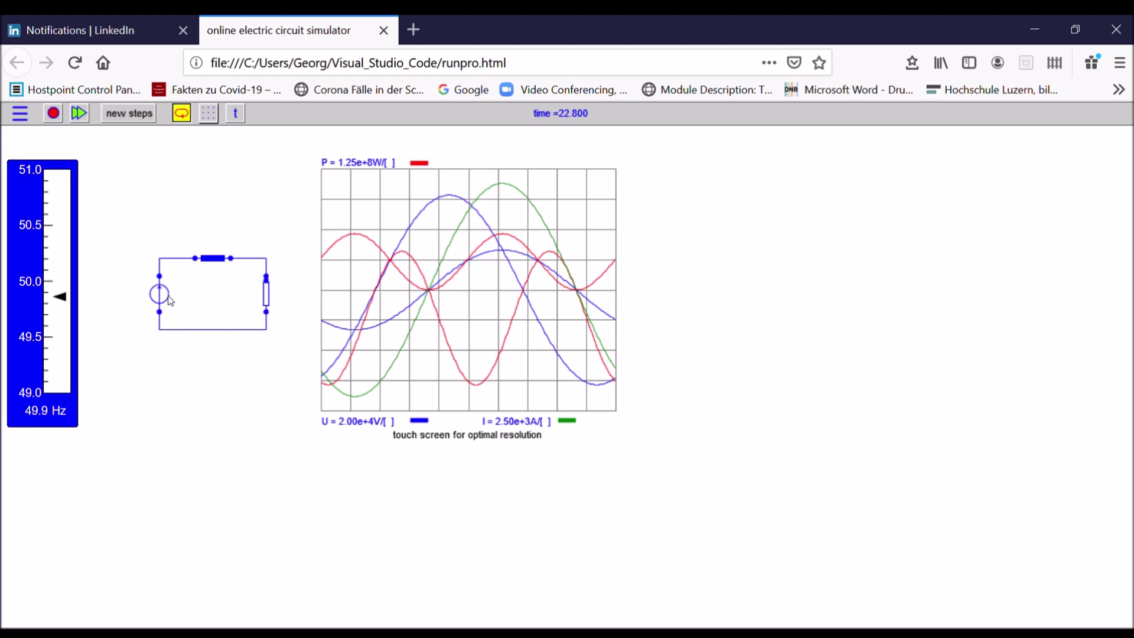
pyautogui.moveTo(165, 298)
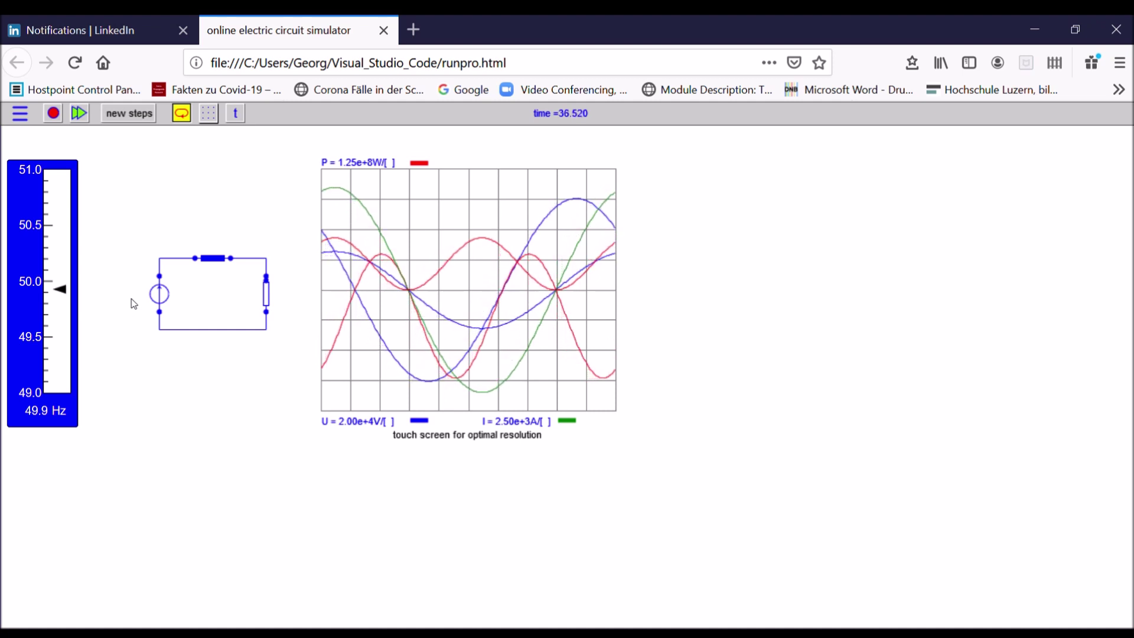
pyautogui.moveTo(156, 300)
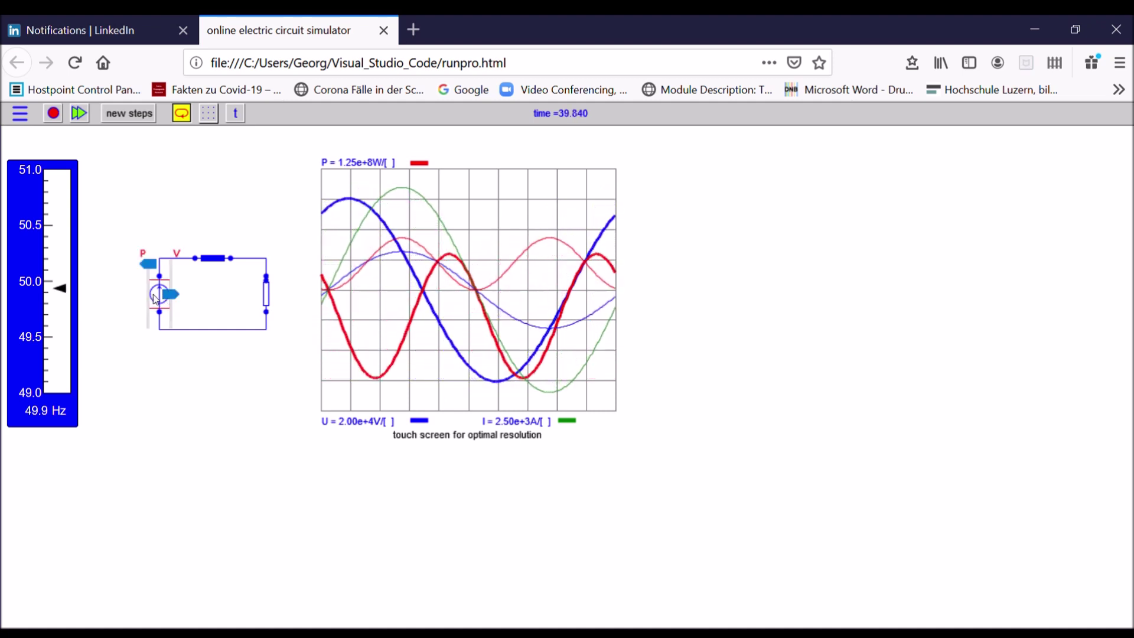
pyautogui.moveTo(267, 293)
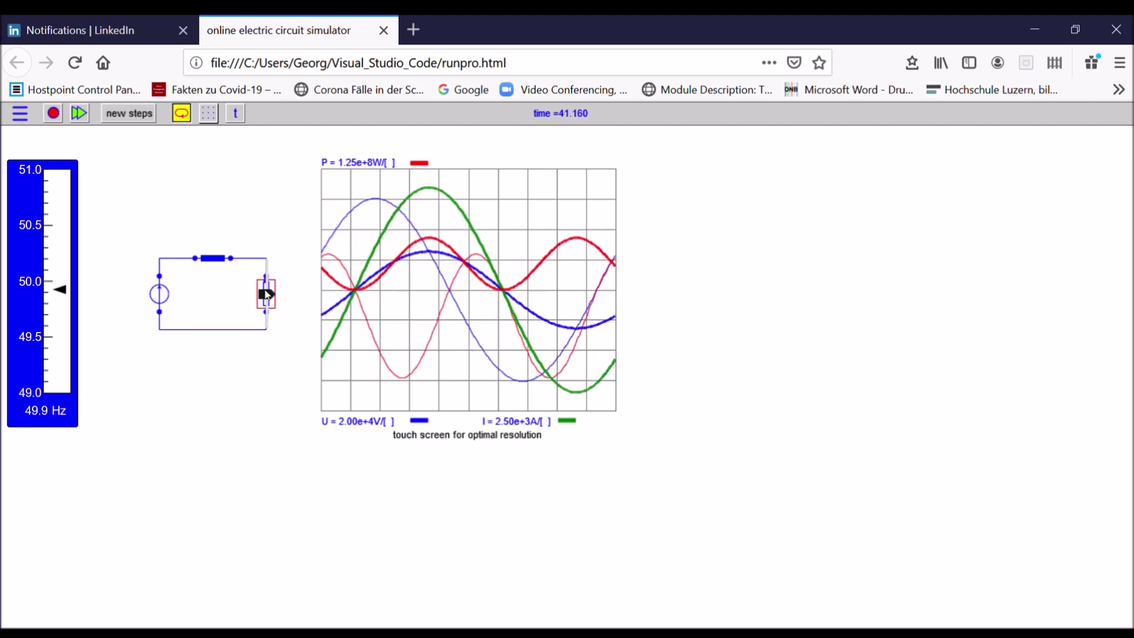